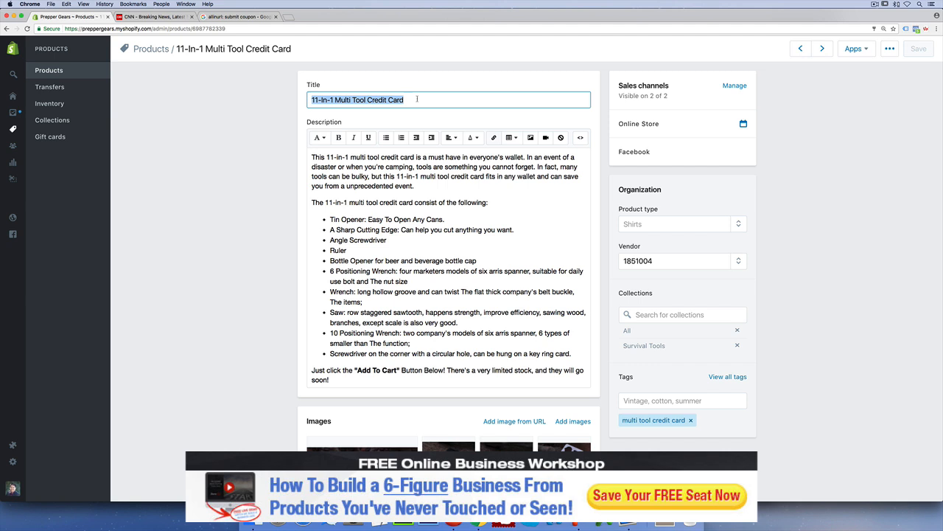
- Examine the product title's keywords and how the opening paragraph of the description repeats them
triple_click(394, 167)
left_click(411, 171)
triple_click(412, 169)
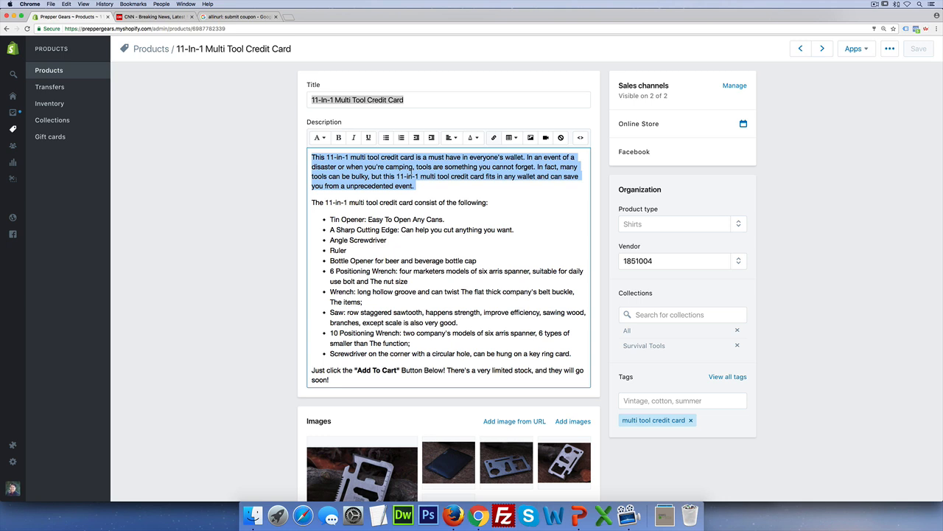
left_click(390, 212)
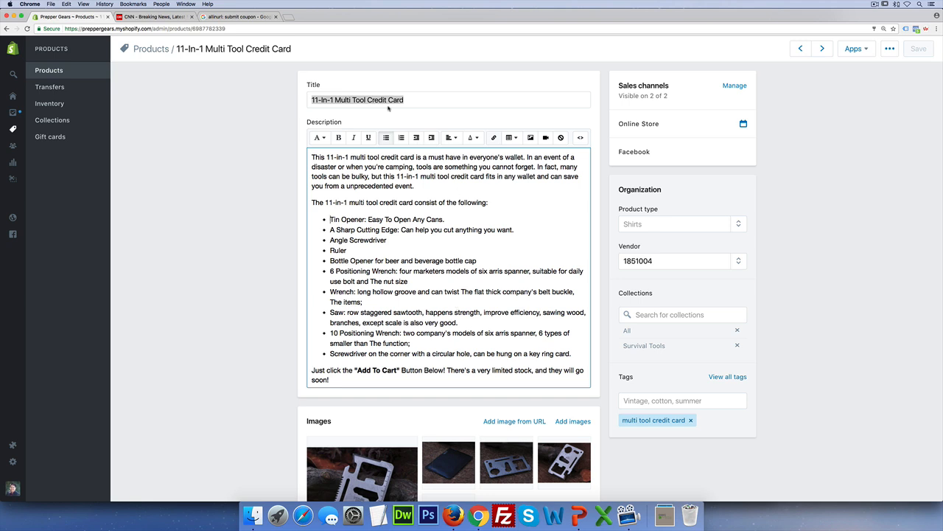
left_click(383, 96)
left_click_drag(335, 99, 416, 99)
left_click(449, 188)
triple_click(367, 177)
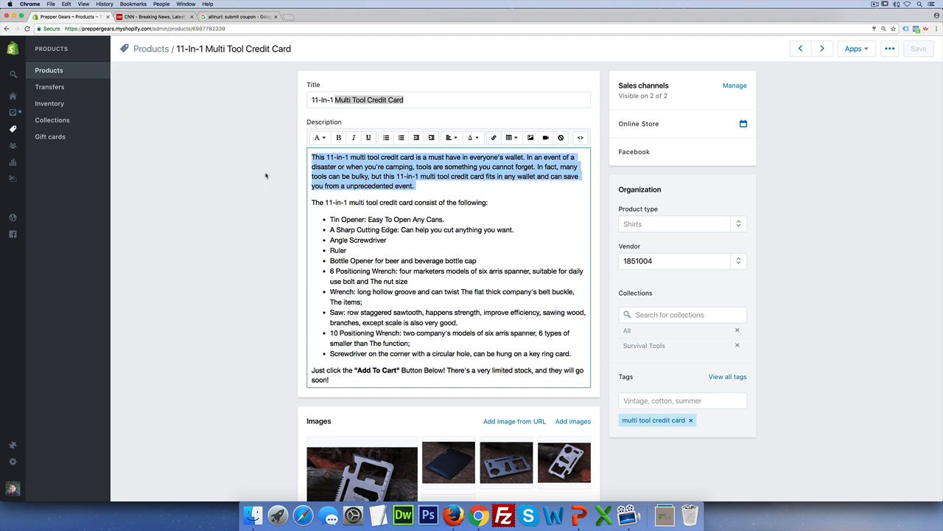
- Open the product's website SEO fields and delete everything after the first sentence of the meta description
scroll(270, 200, "down", 1)
scroll(270, 200, "down", 15)
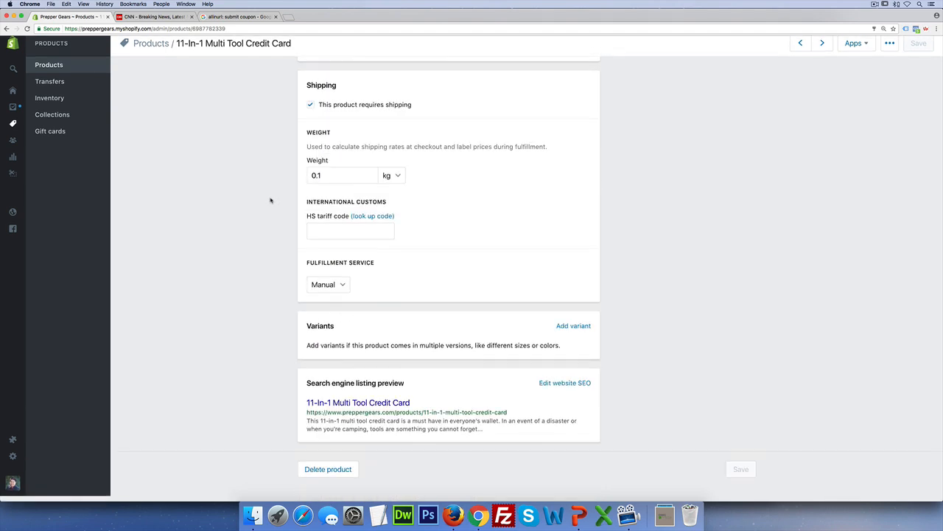
left_click(573, 389)
scroll(574, 390, "down", 5)
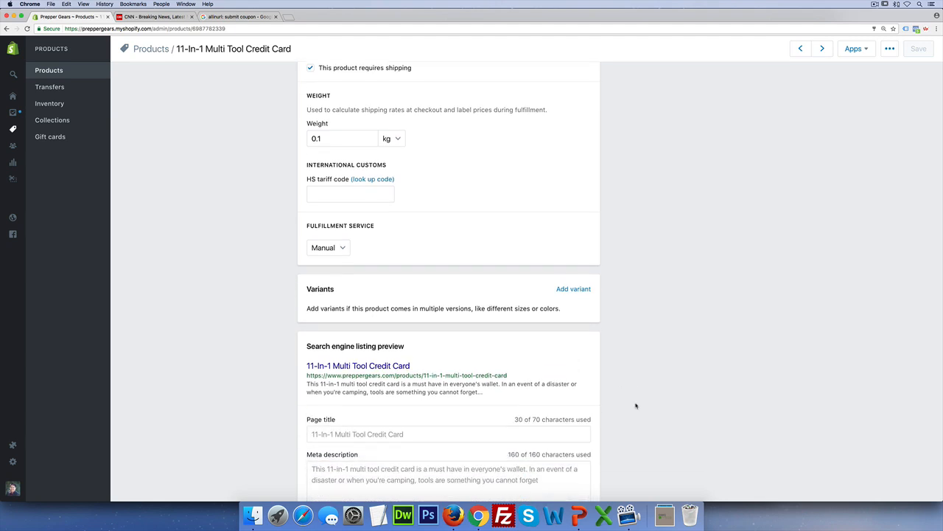
left_click(505, 383)
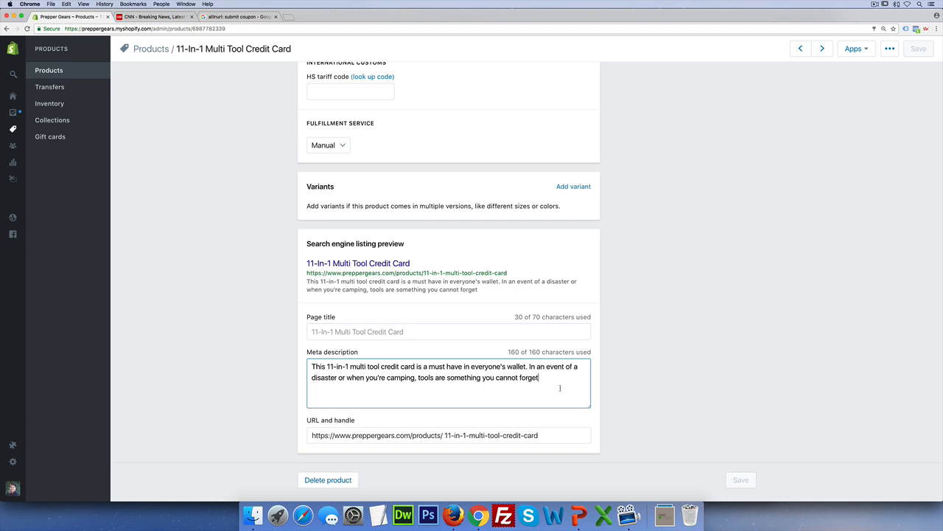
left_click_drag(529, 366, 568, 387)
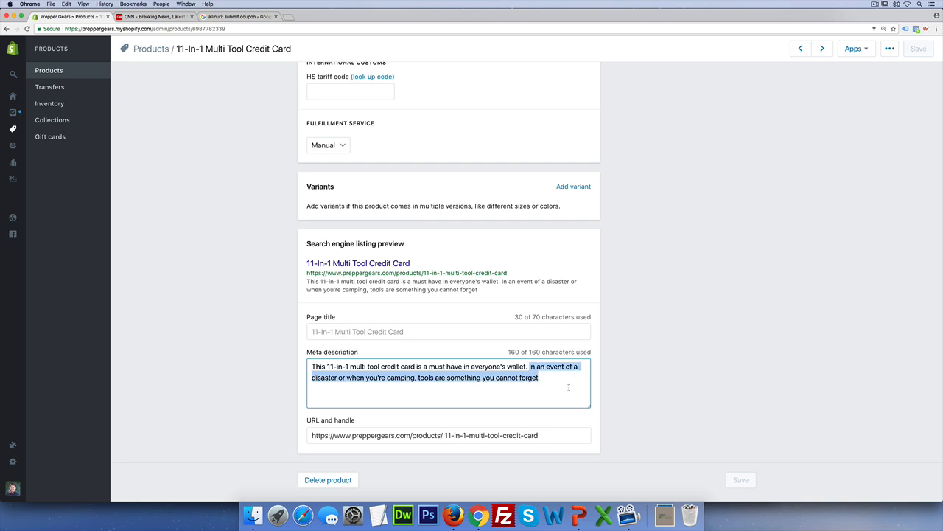
key("BackSpace")
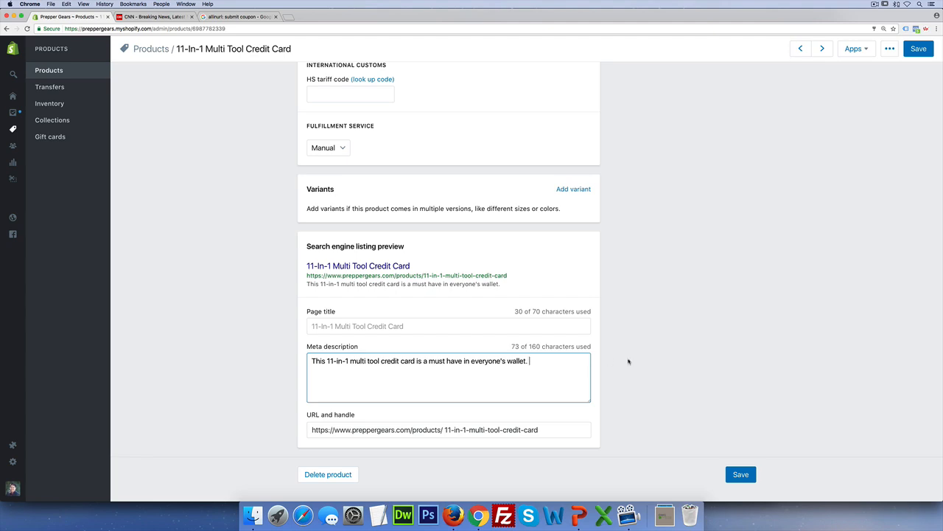
- Copy "this 11-in-1 multi tool credit card fits in any wallet and can save you from a unprecedented event." from the product description onto the meta description's end
scroll(628, 360, "up", 15)
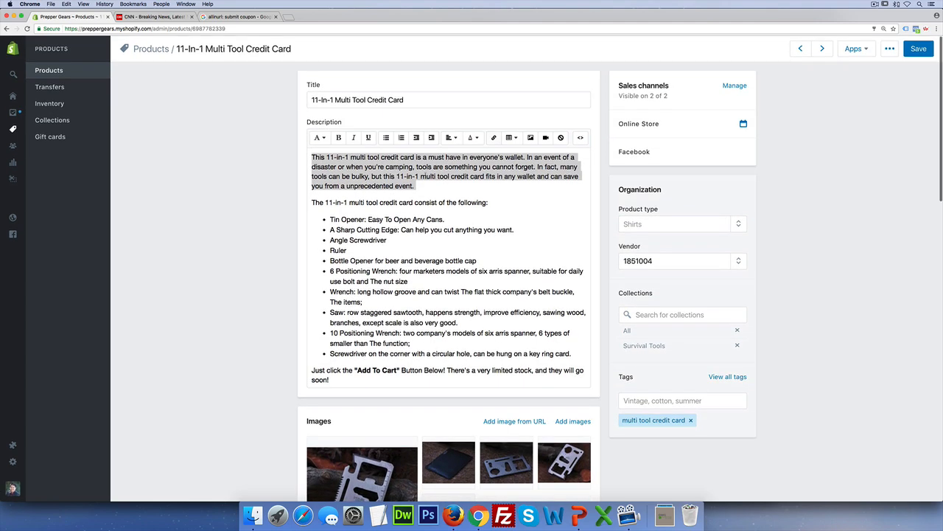
left_click(477, 166)
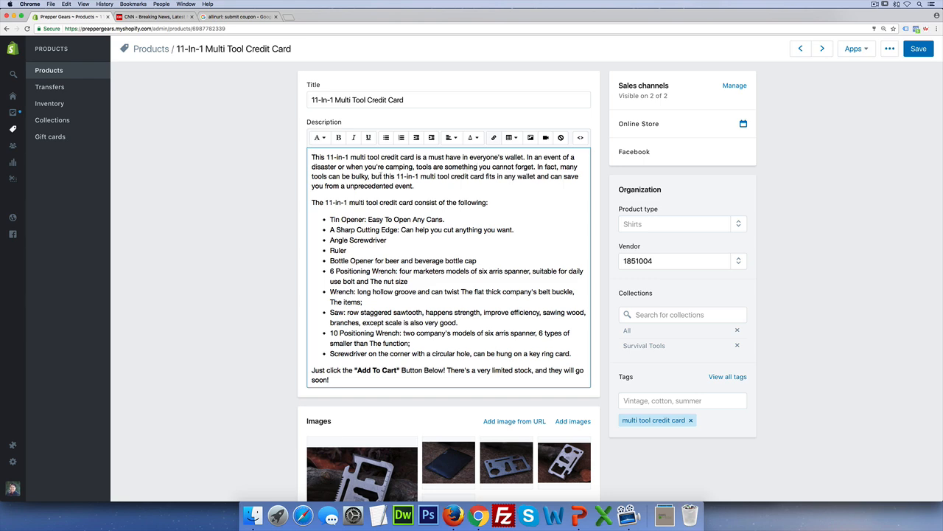
left_click_drag(383, 176, 468, 185)
key("super+c")
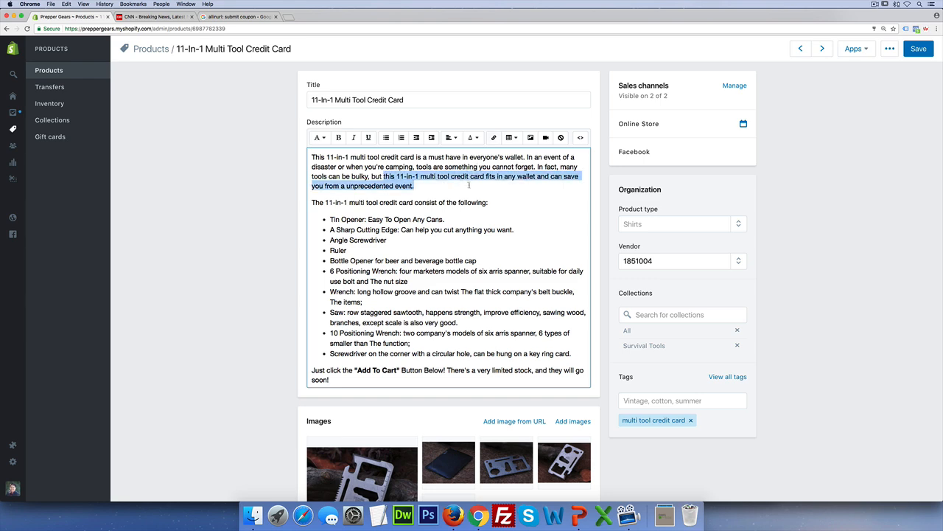
scroll(477, 227, "down", 3)
scroll(266, 270, "down", 15)
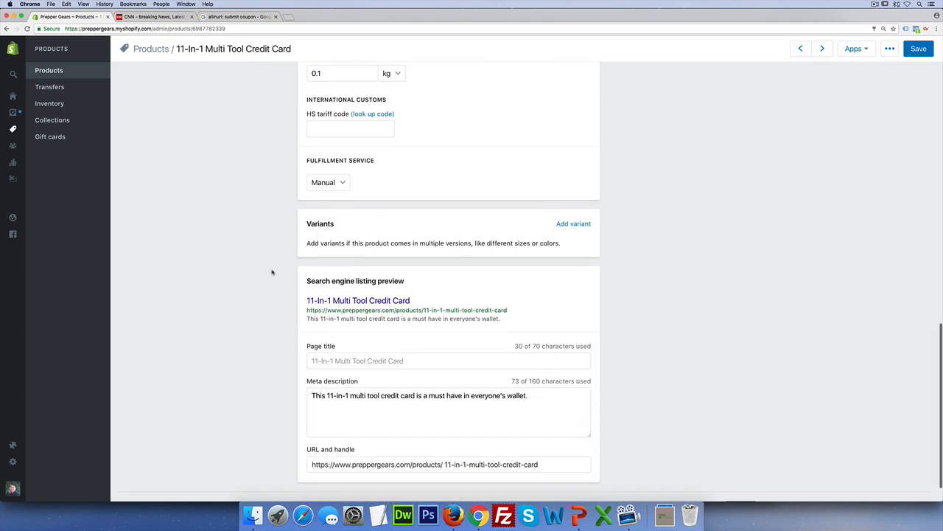
left_click(544, 372)
key("super+v")
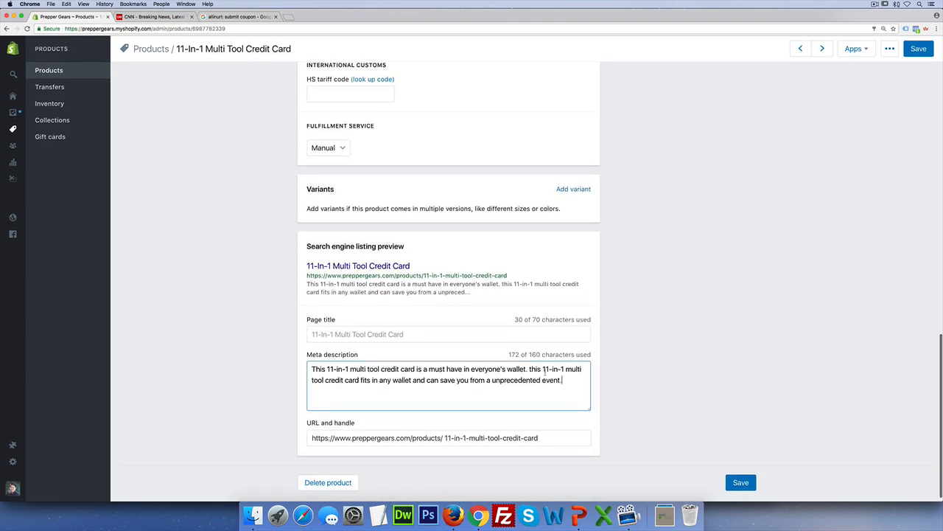
- In the meta description's second sentence, capitalize "This" and remove the repeated "11-in-1"
left_click(530, 369)
key("BackSpace")
type("T")
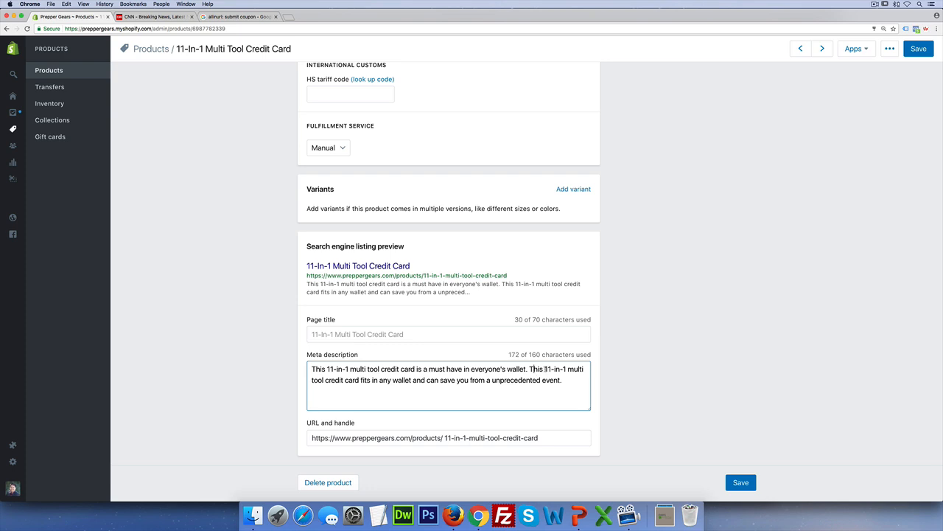
left_click_drag(545, 368, 567, 368)
key("BackSpace")
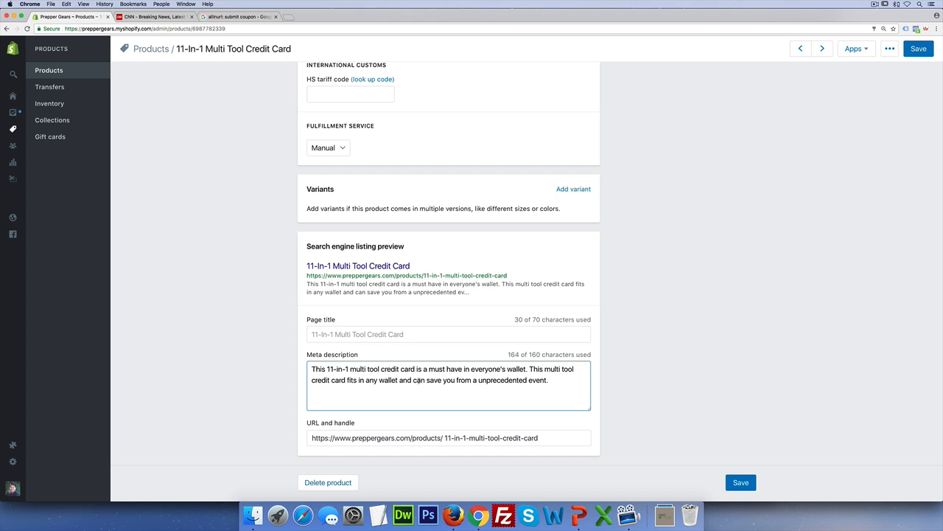
- Replace "unprecedented" with "unexpected" in the meta description, remove the final period and save the product
double_click(493, 380)
type("unexpc")
type("cted")
left_click(547, 380)
key("BackSpace")
left_click(668, 375)
left_click(747, 483)
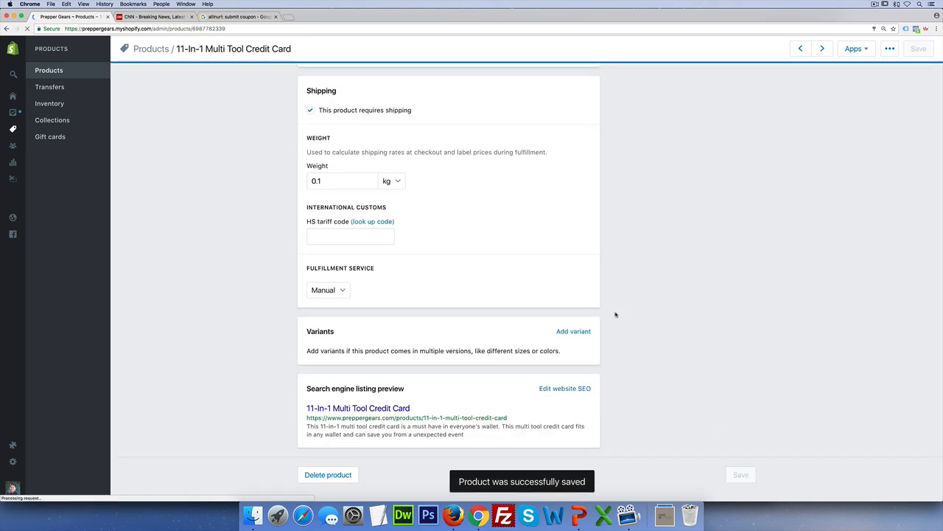
left_click_drag(494, 435, 299, 410)
left_click(631, 401)
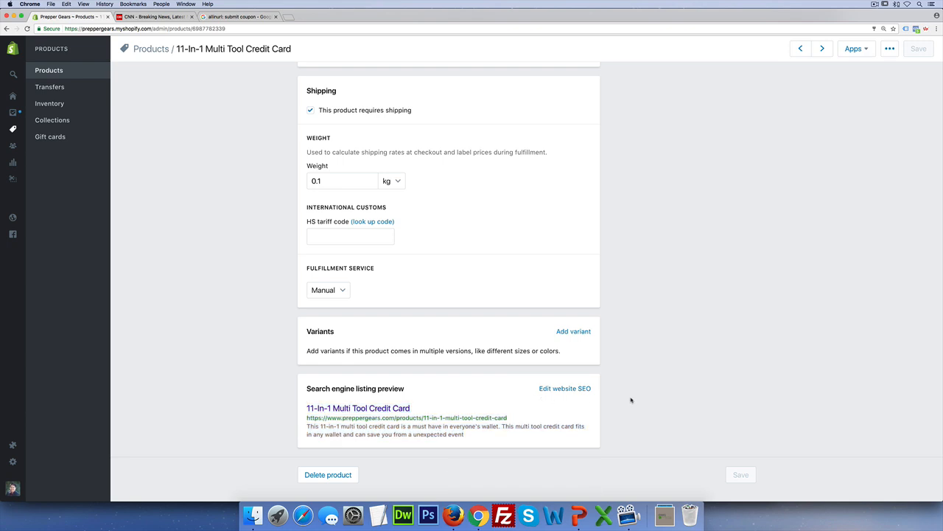
- Set the alt text of the large main product image to "multi tool credit card front"
scroll(641, 391, "up", 5)
scroll(641, 392, "up", 8)
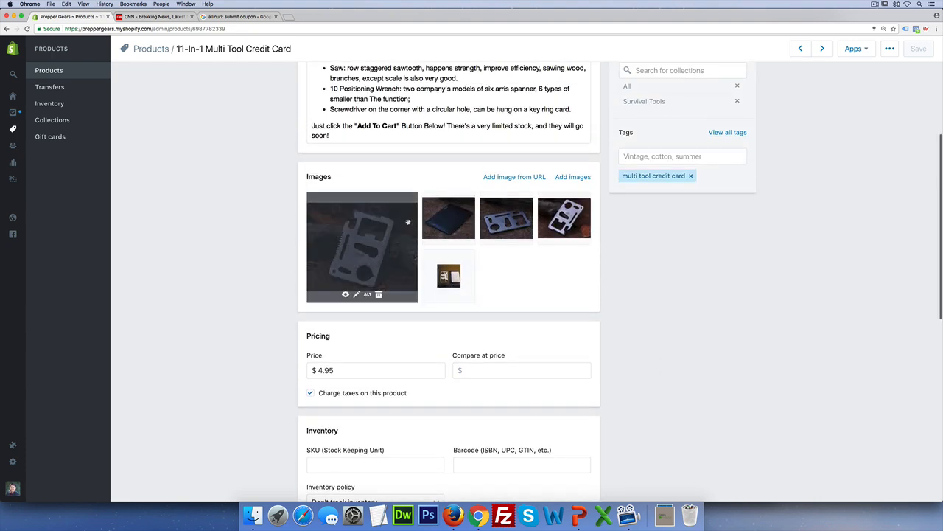
left_click(368, 295)
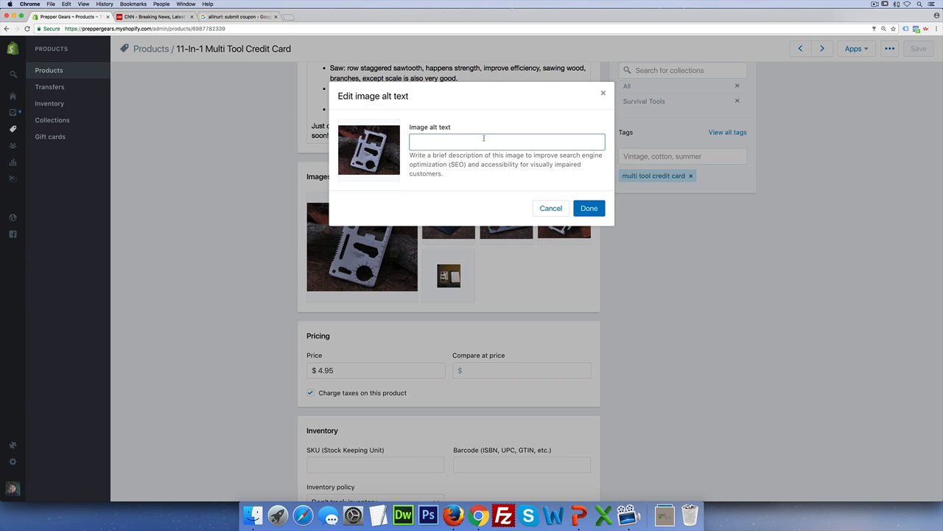
type("multi tool credit card front")
left_click(589, 208)
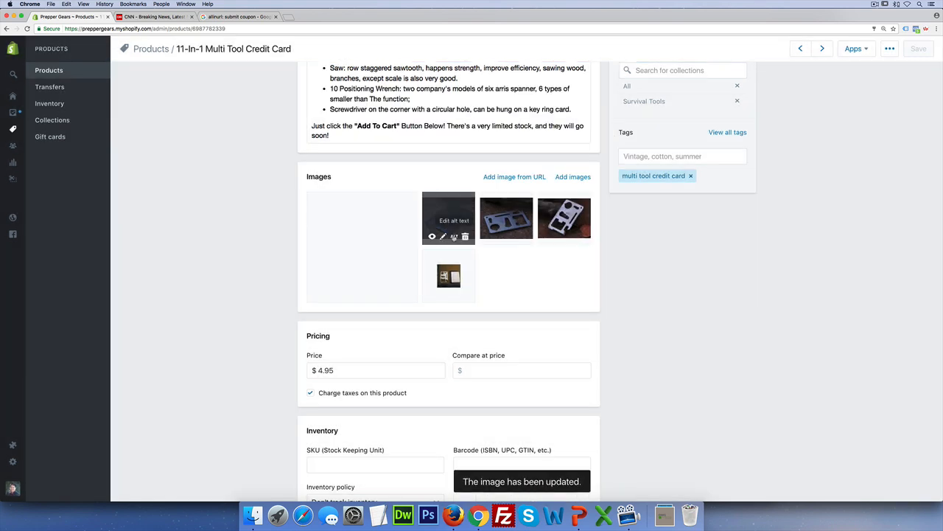
- Set the alt text of the black pouch image to "multi tool credit card pouch"
left_click(453, 238)
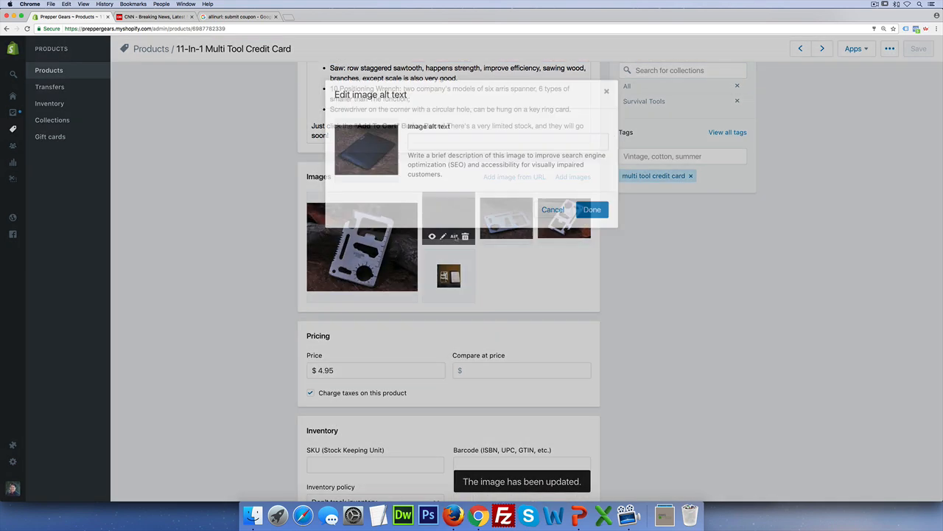
left_click(453, 144)
type("m")
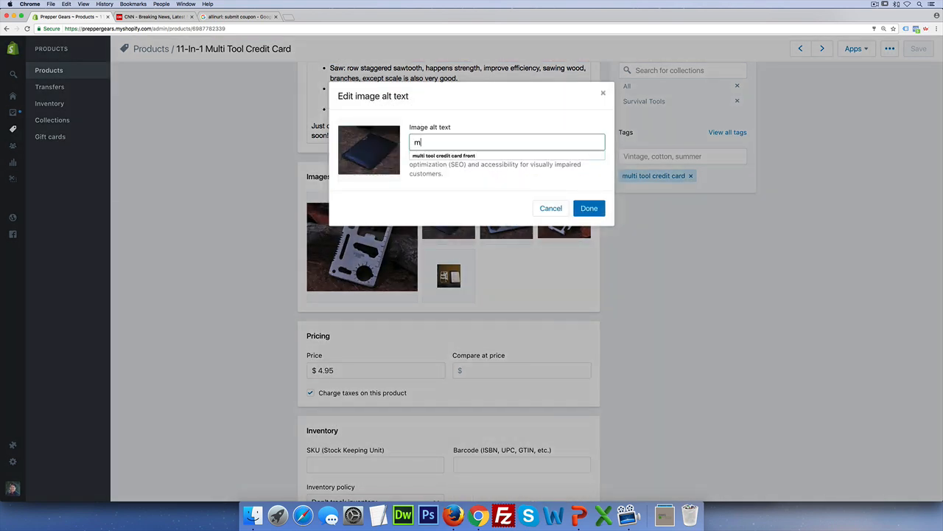
type("ulti tool credit car")
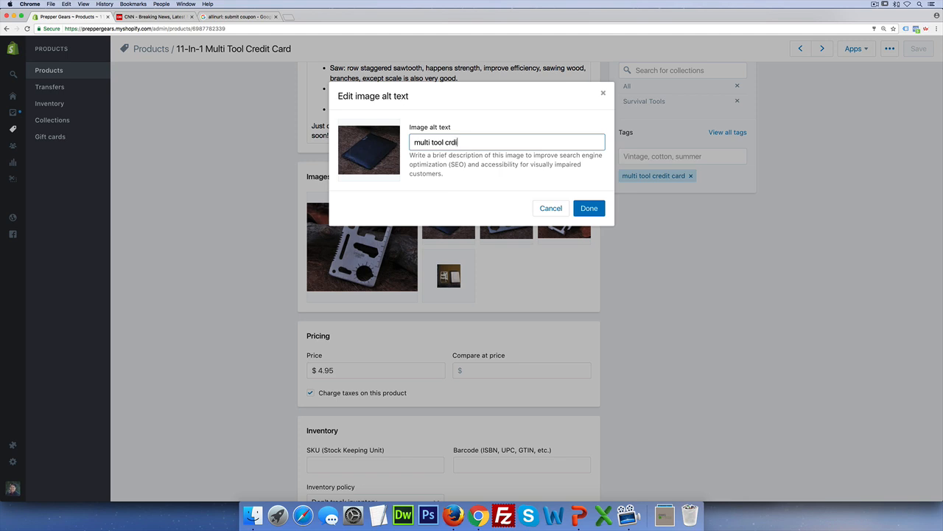
type("d ")
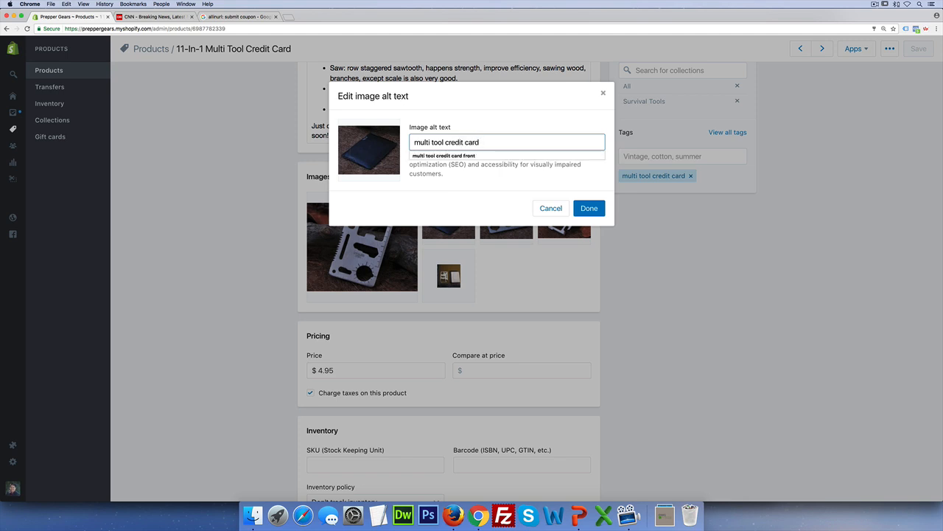
type("pouc")
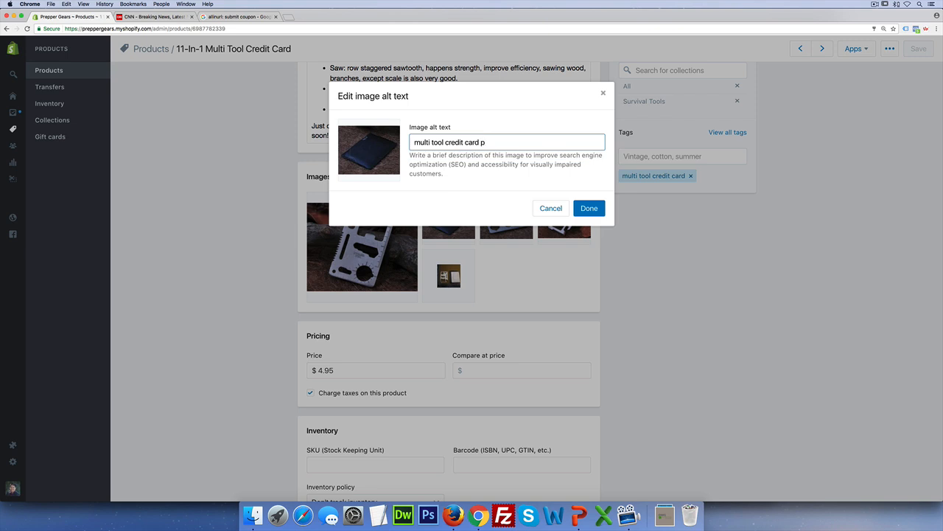
type("h")
left_click(595, 208)
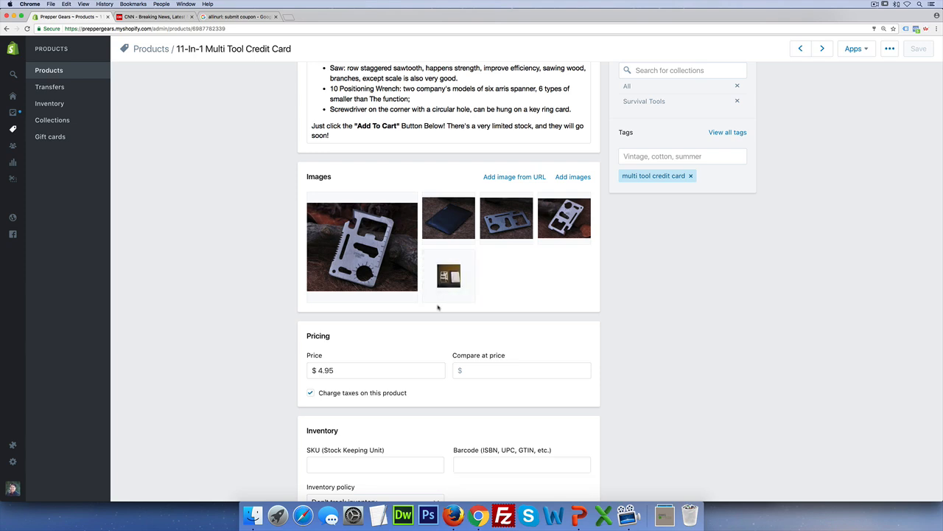
- Add the tag "multi tool" to the product
scroll(438, 309, "up", 3)
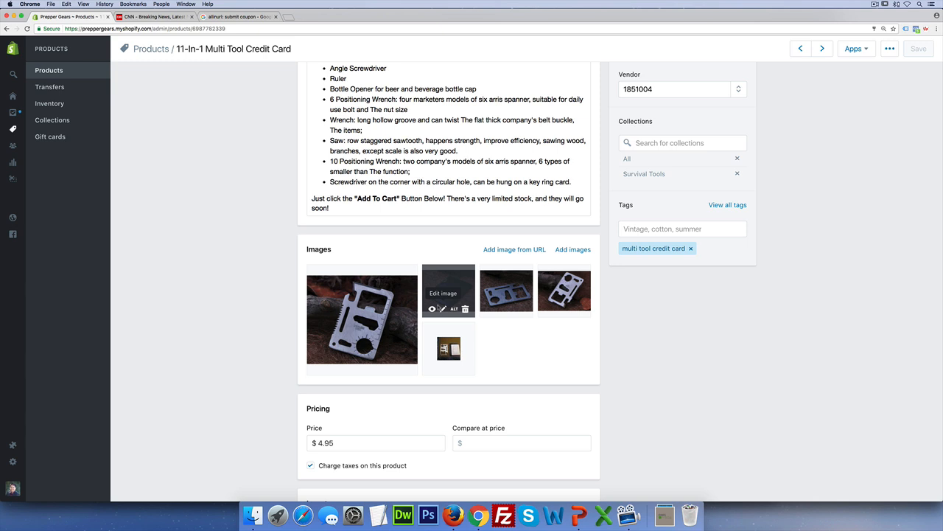
left_click(667, 228)
left_click(735, 276)
left_click(692, 232)
type("multi tool")
key("Return")
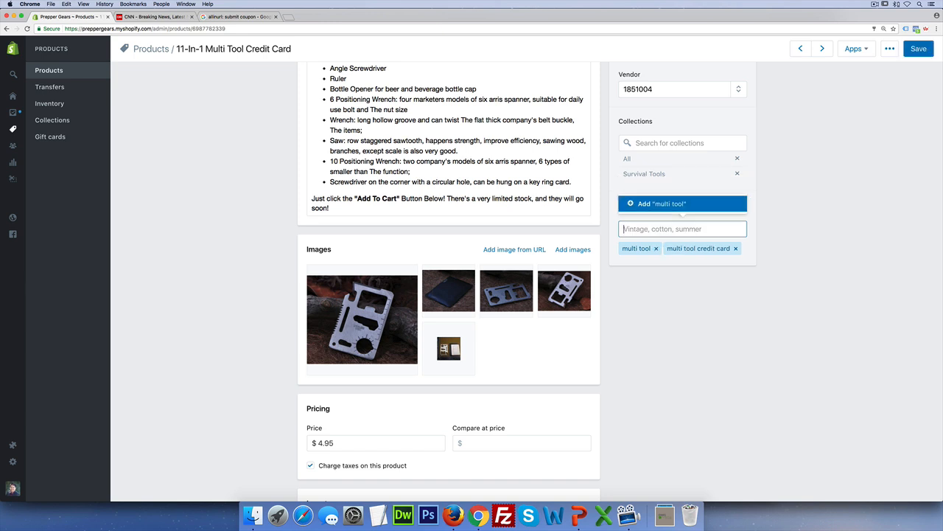
- Add the tag "11 in 1 tool credit card" and save the product
type("11 in 1 tool credit card")
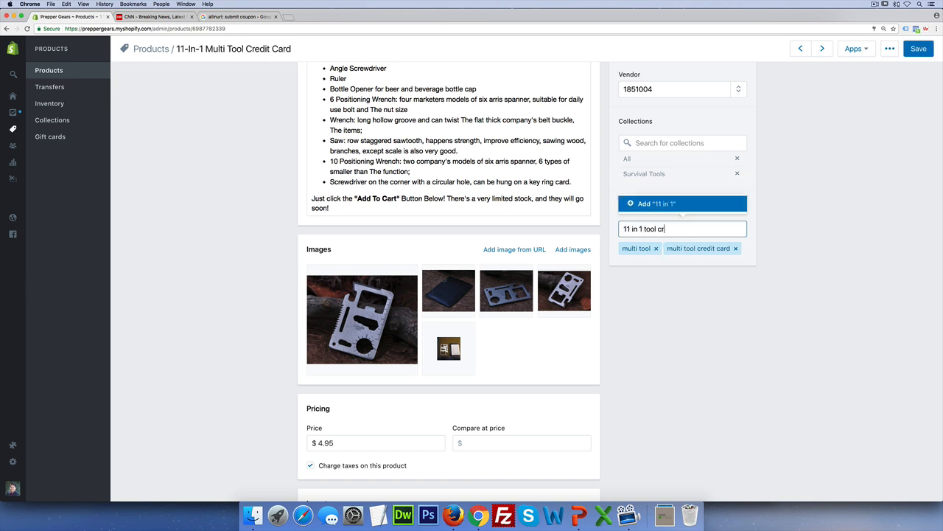
key("Return")
left_click(716, 314)
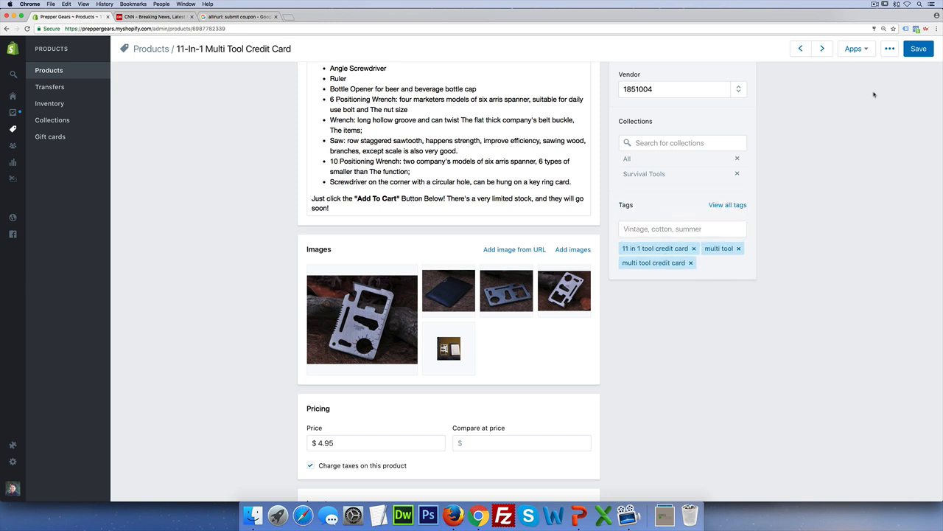
left_click(919, 48)
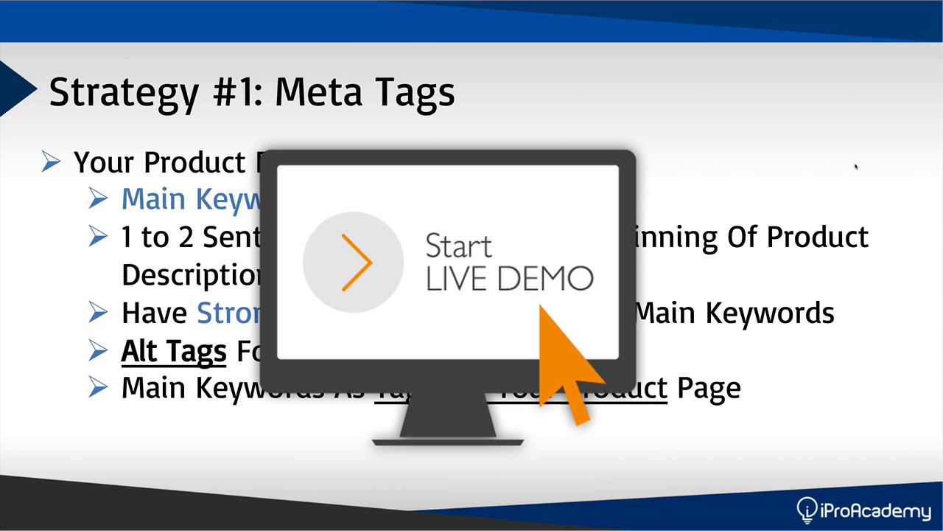
key("Right")
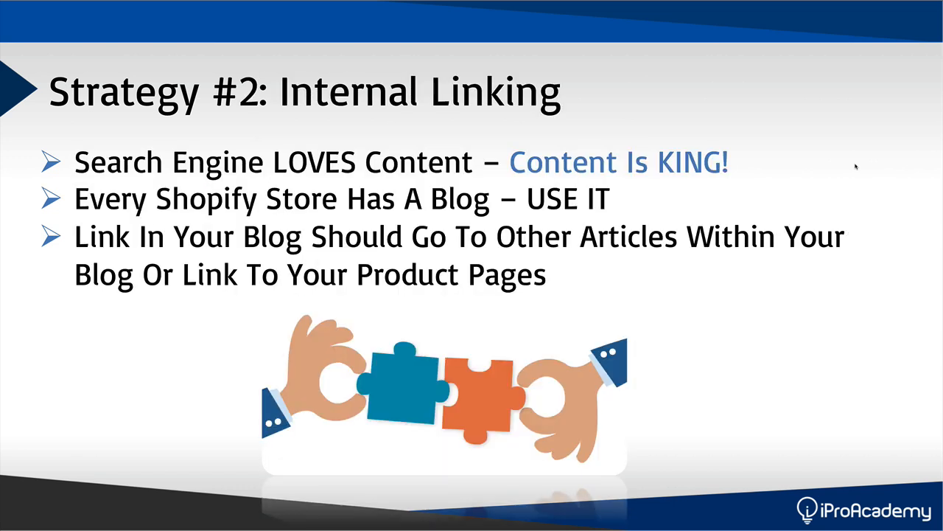